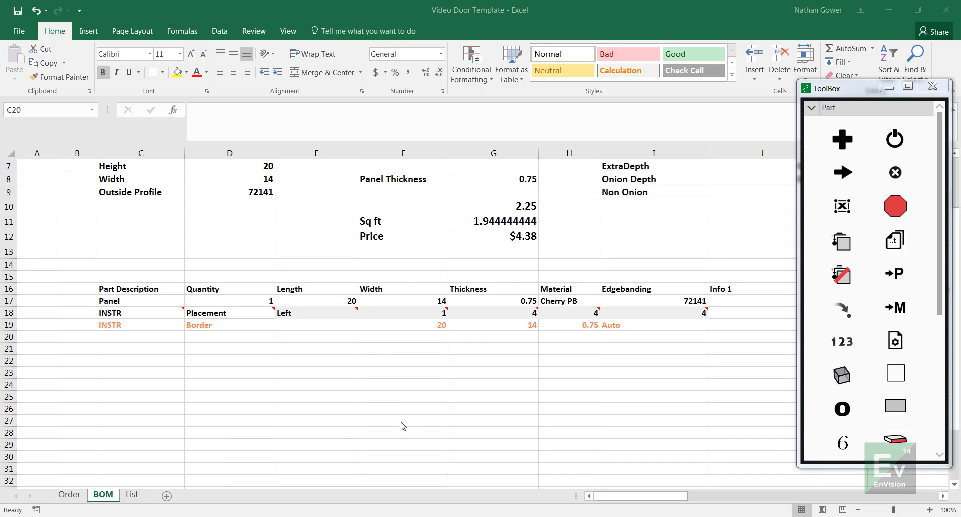
Step: Switch to DraftSight and check which layer the panel outline in bicycle-2.dwg is on
click(416, 444)
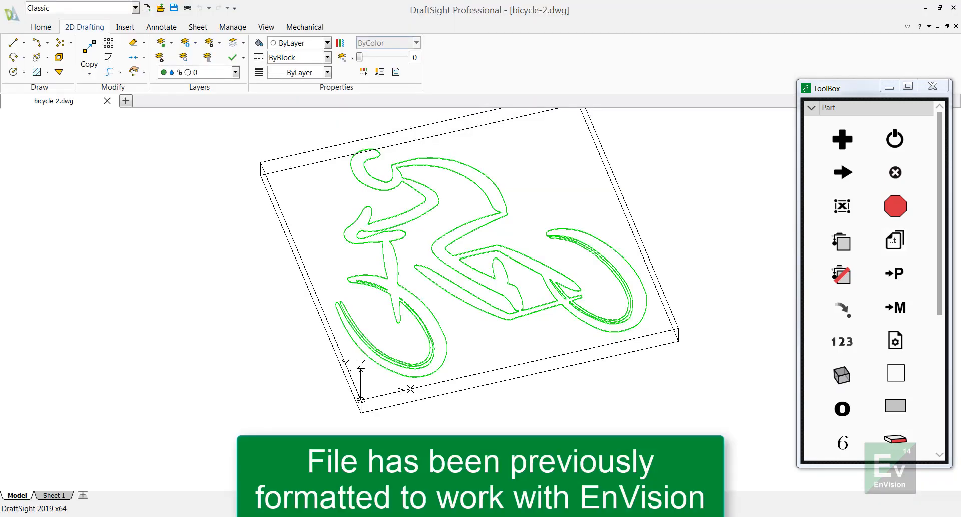
middle_drag(511, 393, 513, 435)
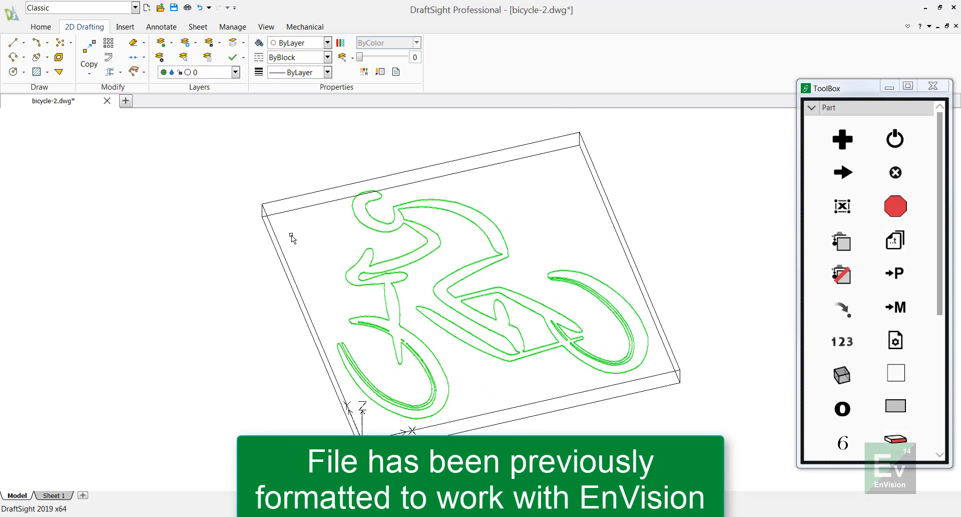
click(272, 230)
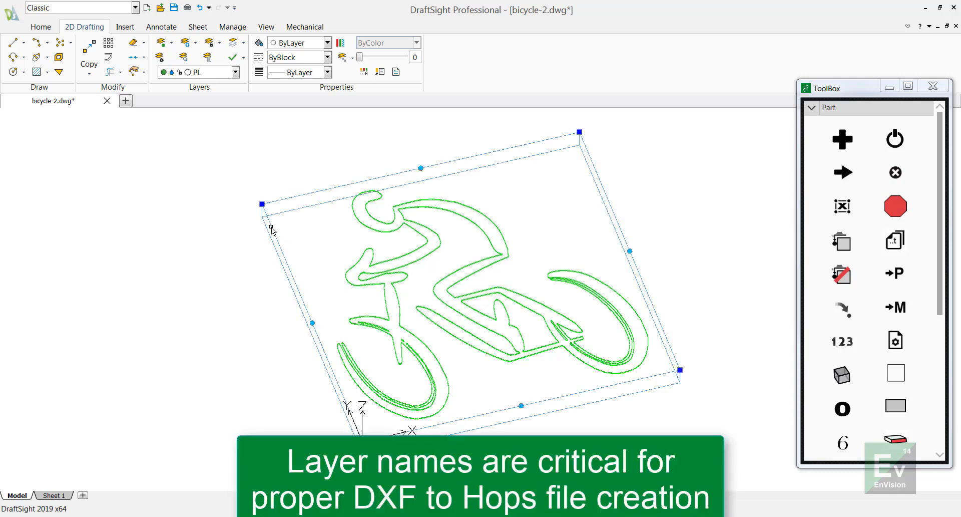
click(199, 72)
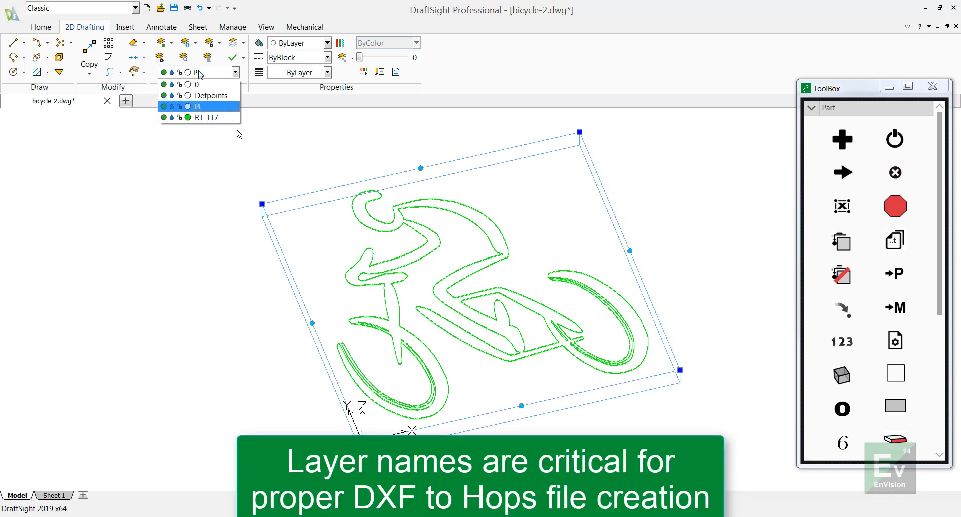
click(237, 130)
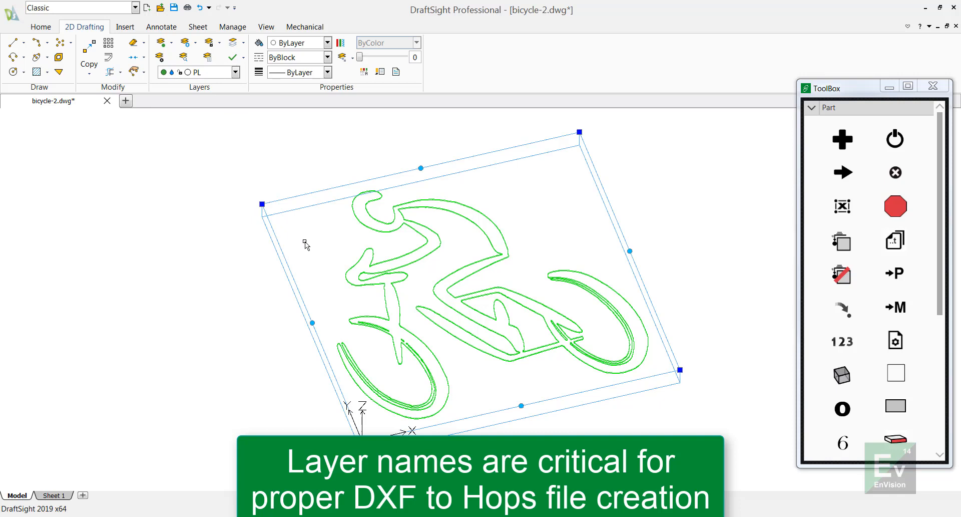
key(Escape)
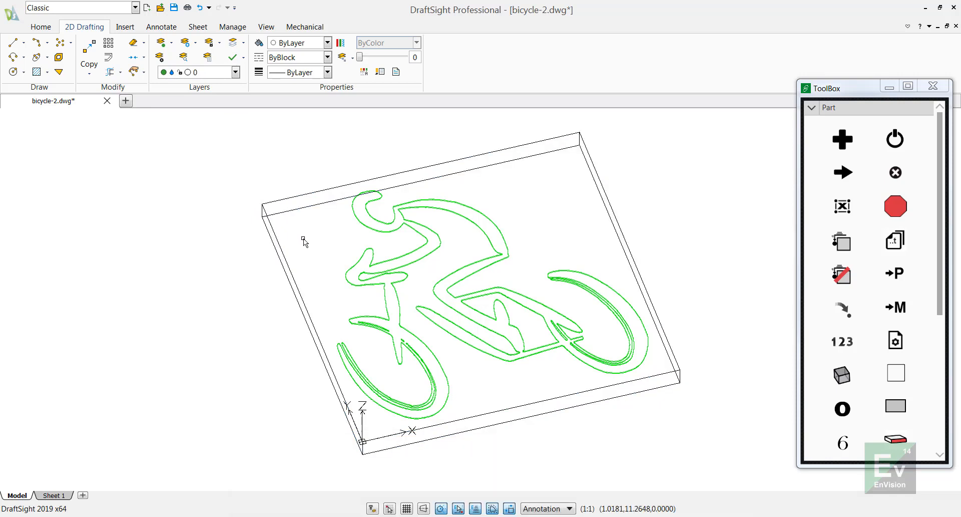
Step: Inspect the layer assignments of the bicycle polylines and the position of the panel outline at the origin
click(382, 230)
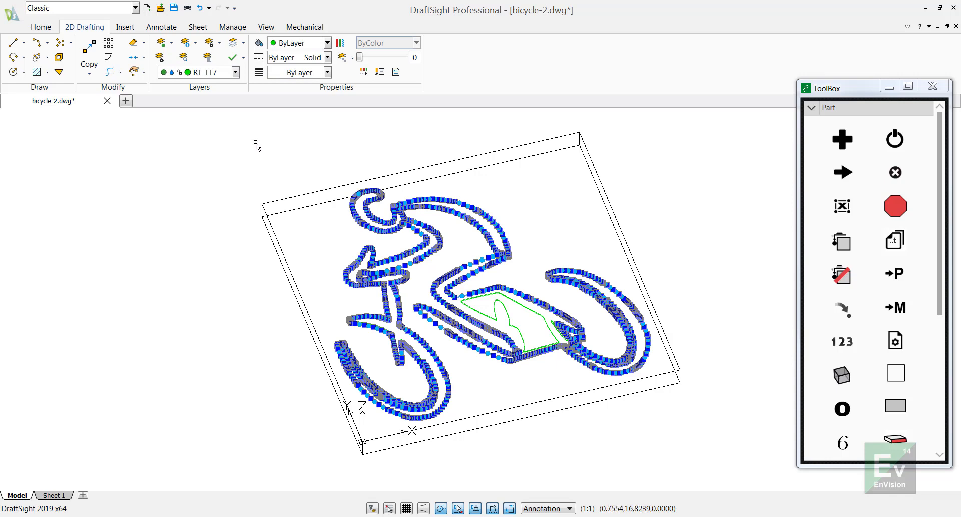
key(Escape)
click(299, 196)
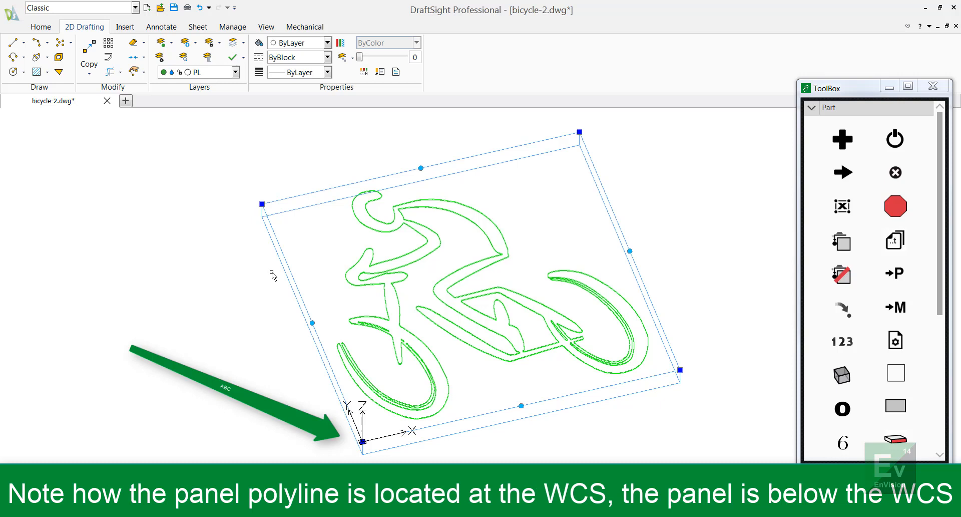
key(Escape)
click(376, 327)
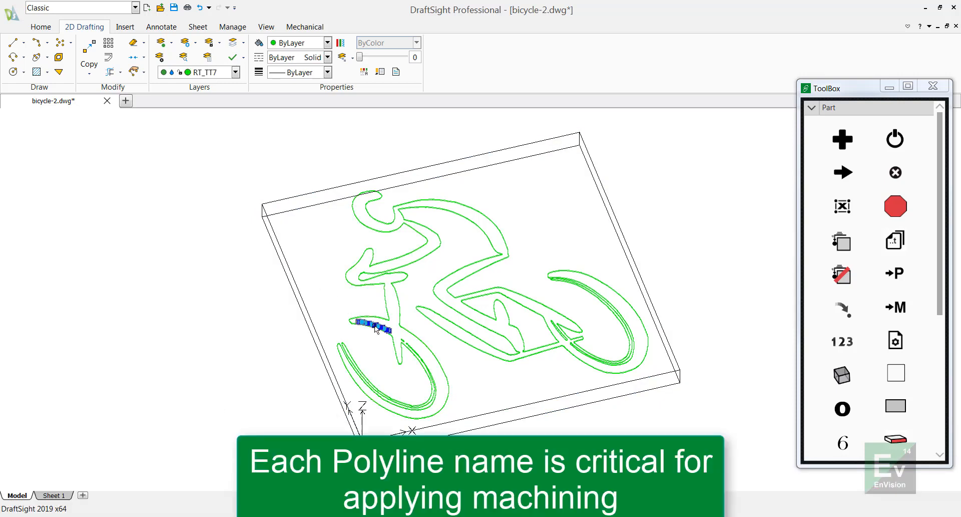
click(377, 321)
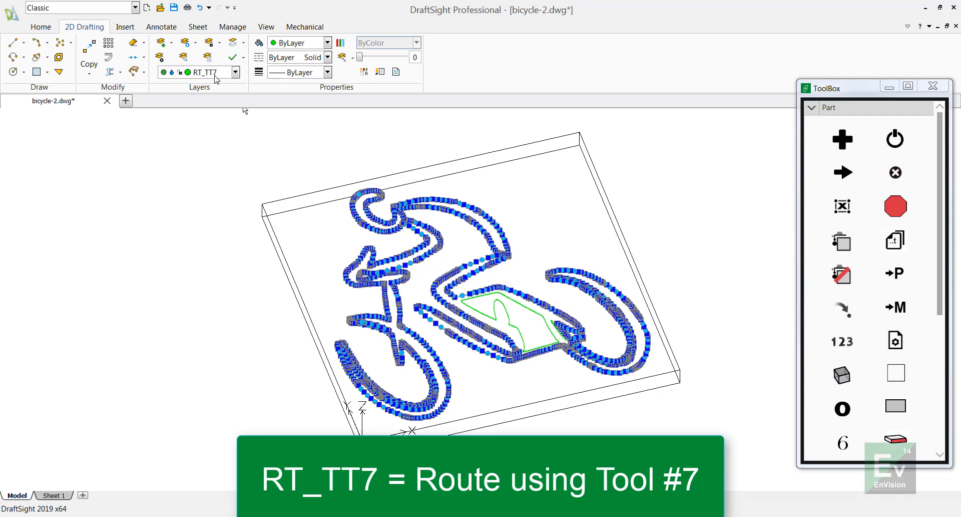
key(Escape)
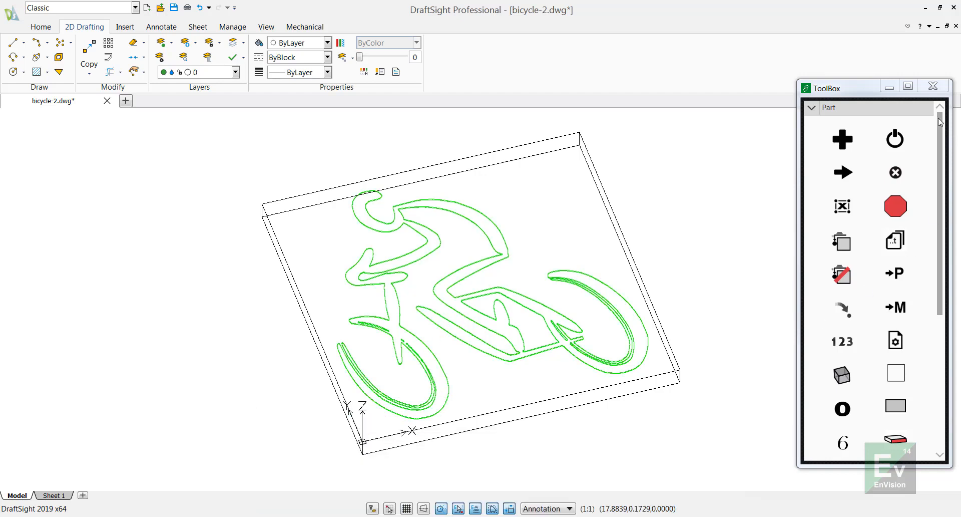
Step: Close the ToolBox and open the DXF settings in the EnVision options
click(933, 86)
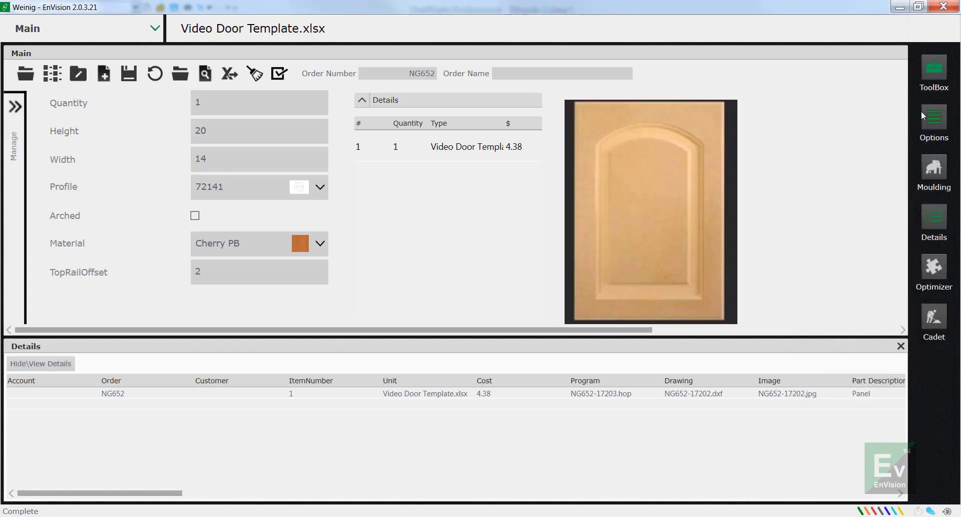
click(931, 120)
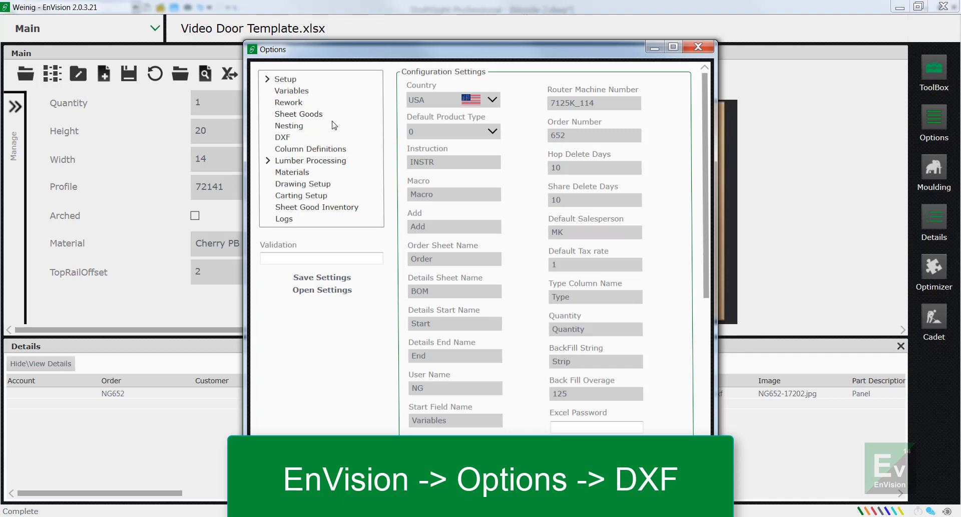
click(288, 139)
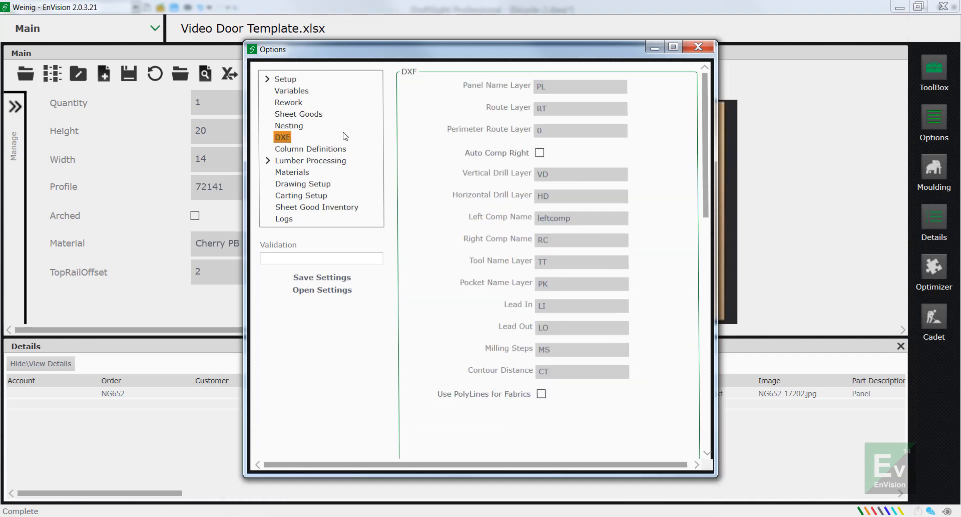
Step: Review the panel, route and tool name layer codes in the DXF settings
click(559, 89)
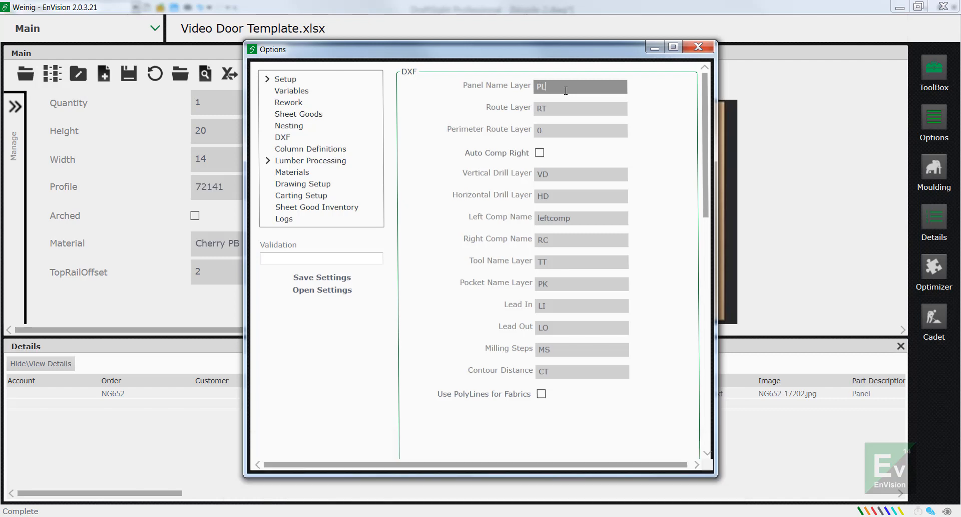
drag(565, 91, 530, 92)
click(553, 91)
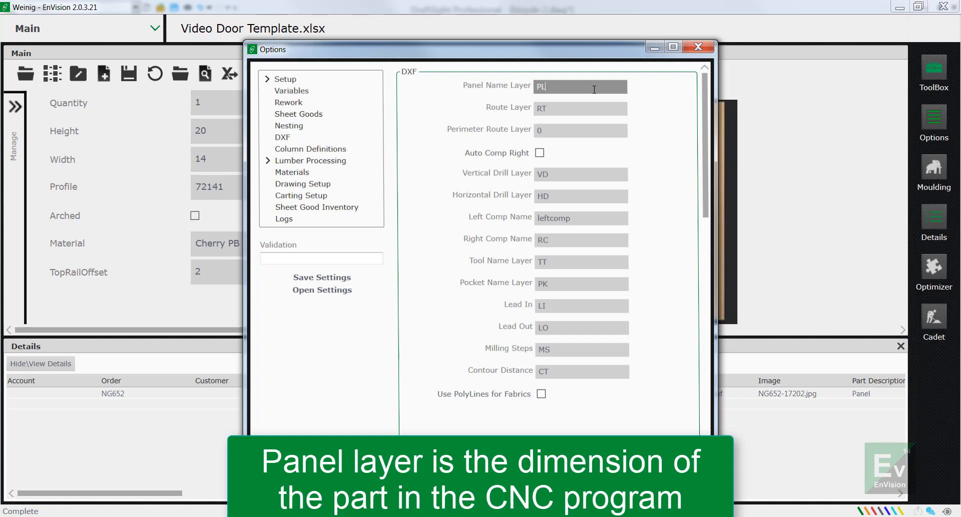
click(574, 108)
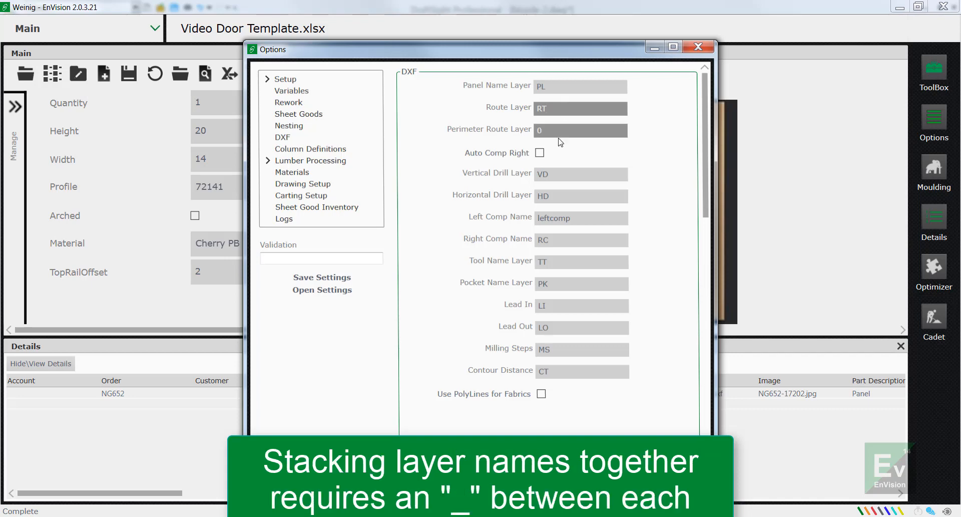
click(539, 266)
double_click(541, 265)
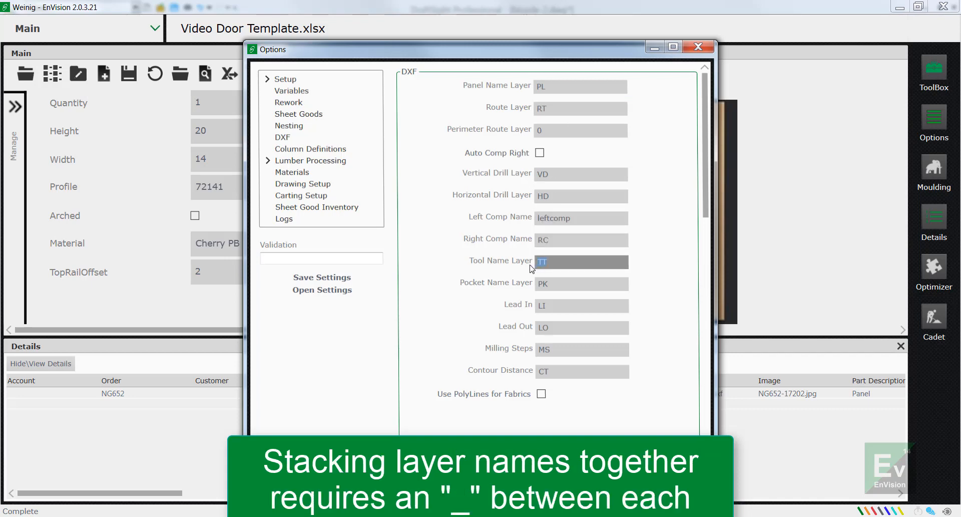
click(562, 264)
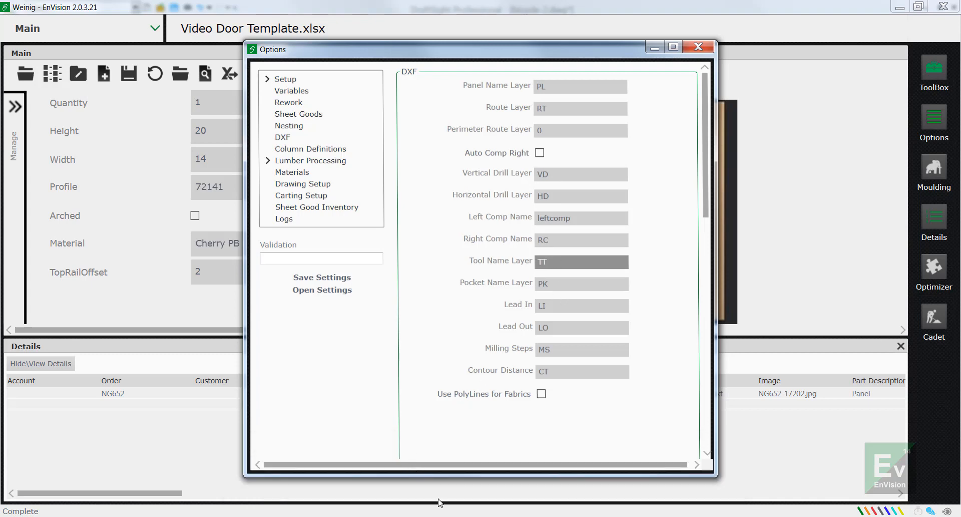
Step: Switch to DraftSight to compare the bicycle polylines' layer name with the DXF layer codes, and return to the EnVision options
click(469, 516)
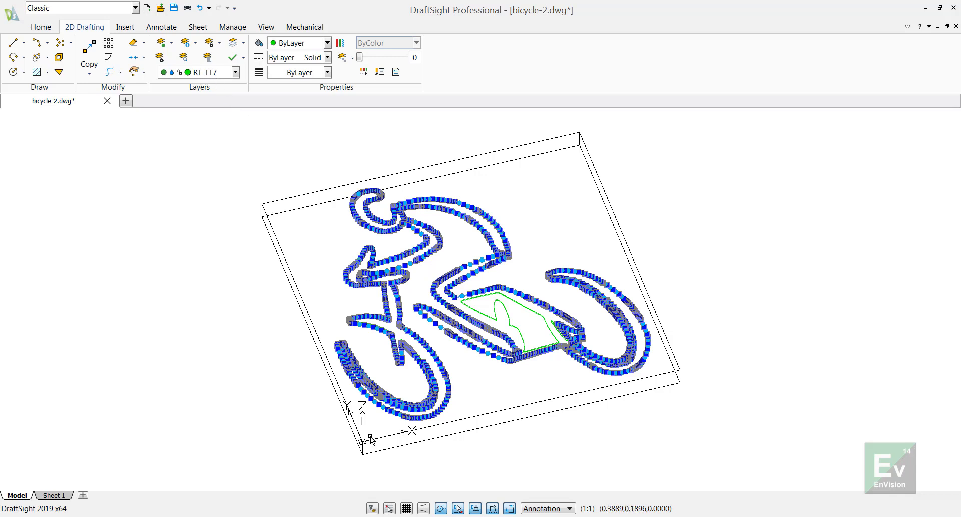
mouse_move(351, 510)
click(396, 421)
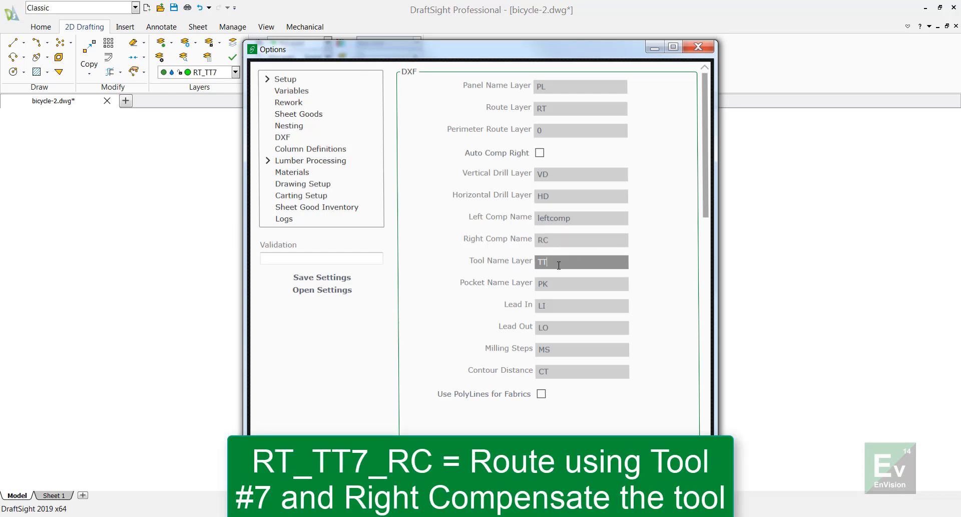
Step: Try RightComp as the Right Comp Name in the DXF settings, and close the options without saving
click(558, 240)
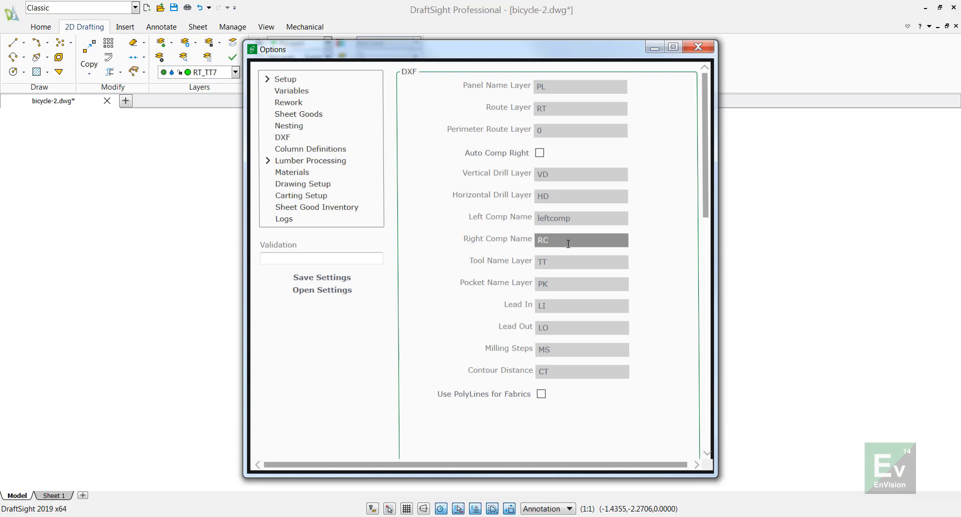
drag(566, 242, 530, 244)
text(RightComp)
drag(582, 243, 537, 242)
click(699, 48)
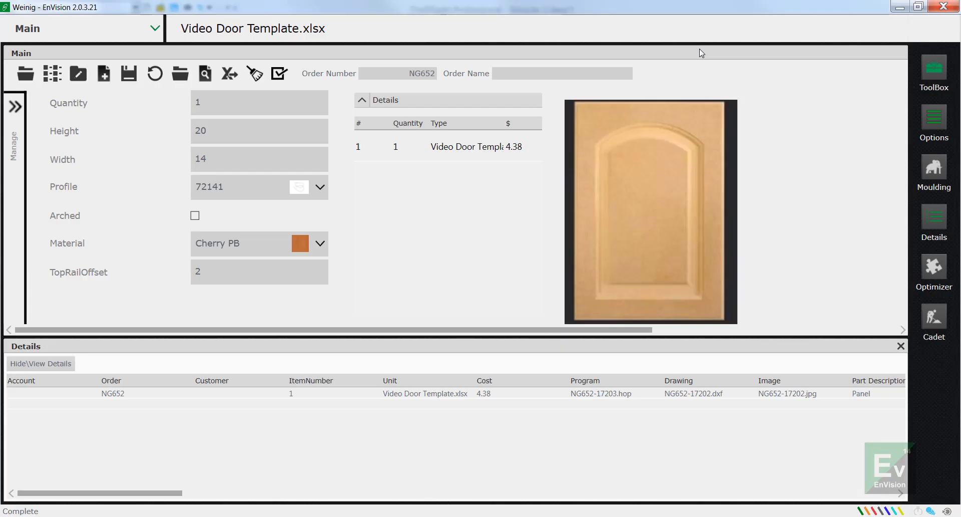
Step: Insert a DXF instruction in row 20 of the BOM sheet, using the bicycle-2 file stored under Test DXF's
click(921, 71)
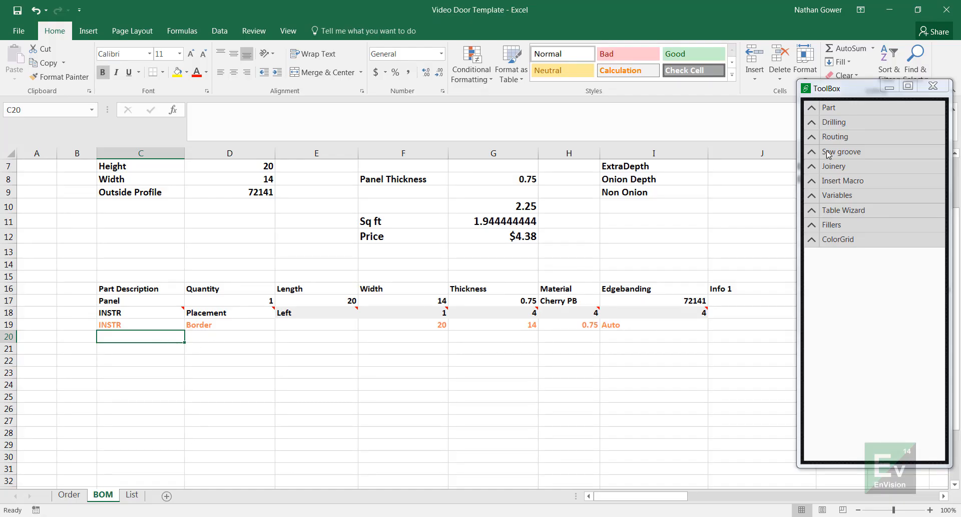
click(811, 108)
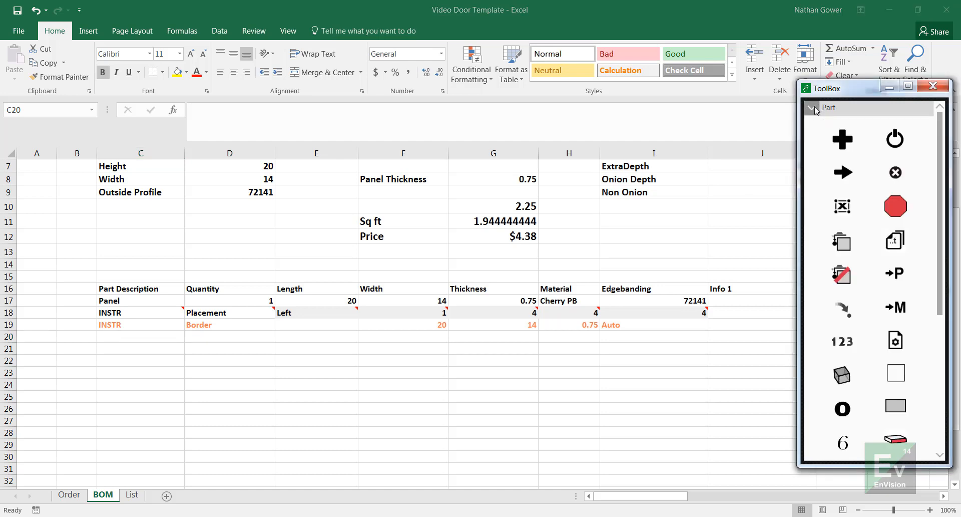
click(895, 349)
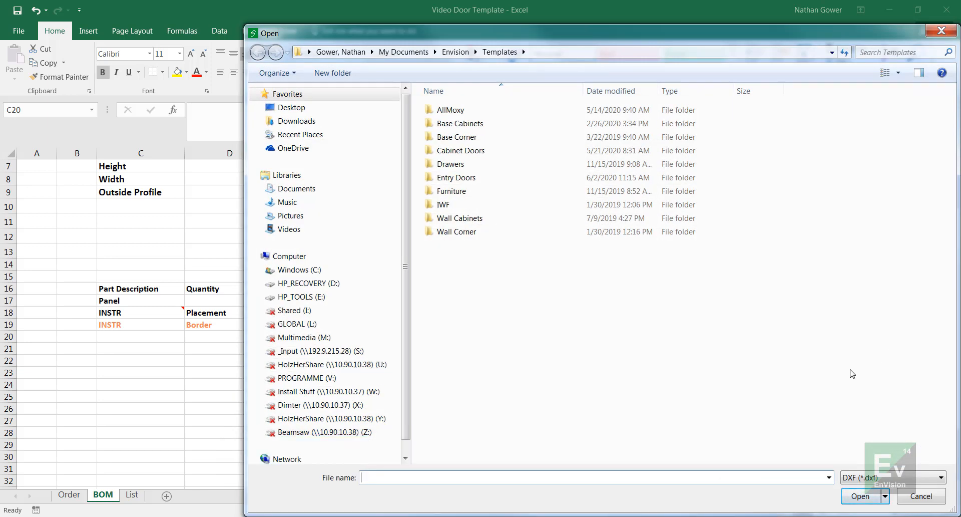
click(455, 51)
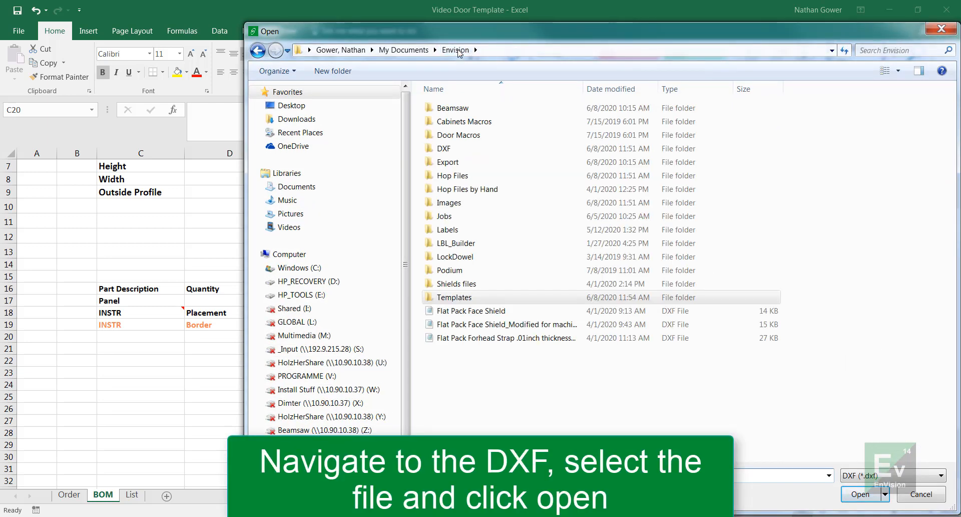
click(466, 149)
double_click(465, 148)
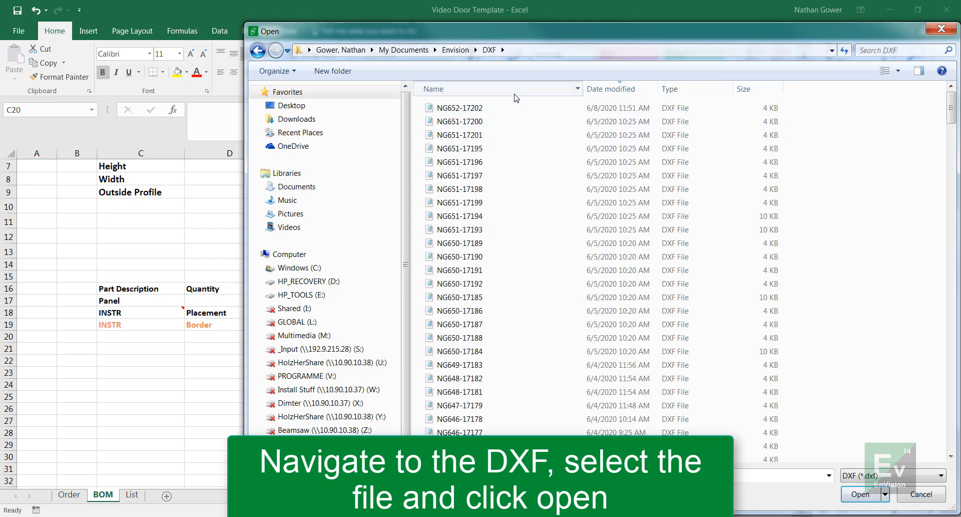
click(491, 89)
double_click(492, 109)
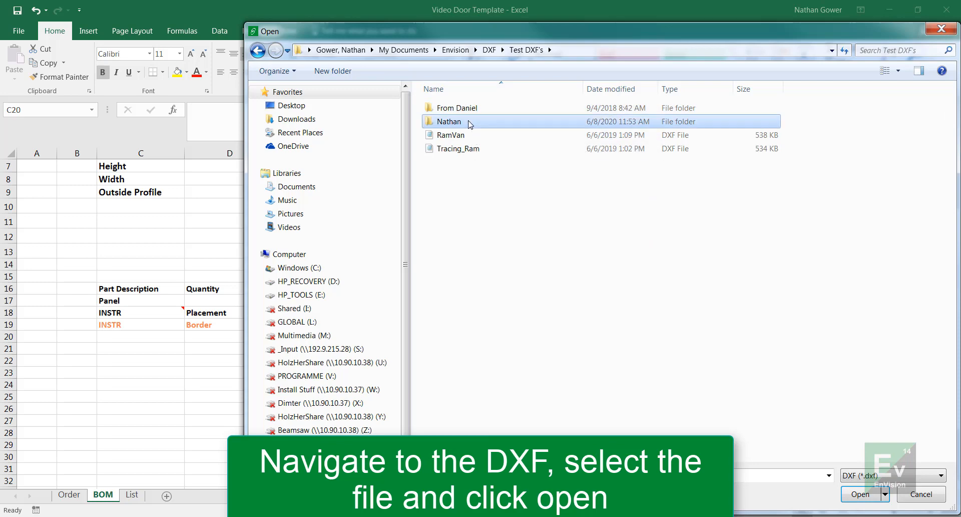
double_click(474, 122)
click(462, 109)
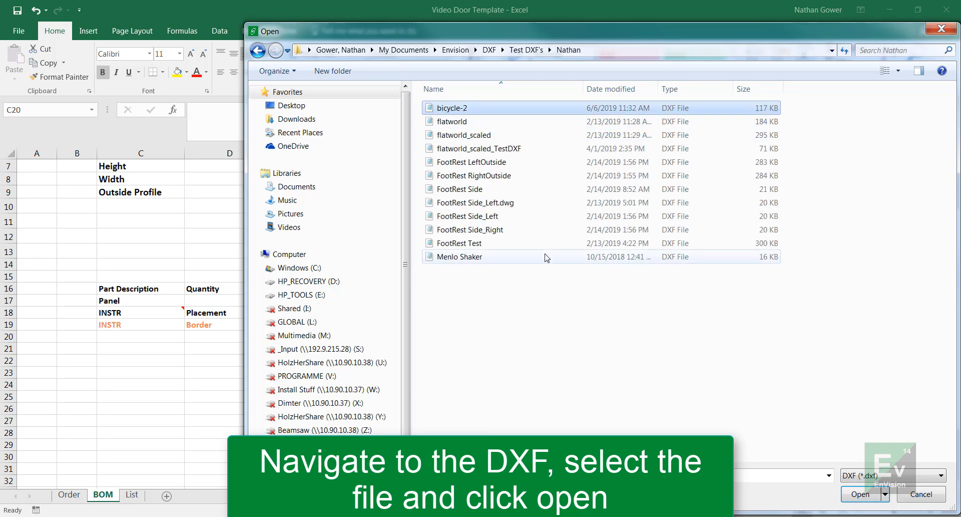
click(859, 494)
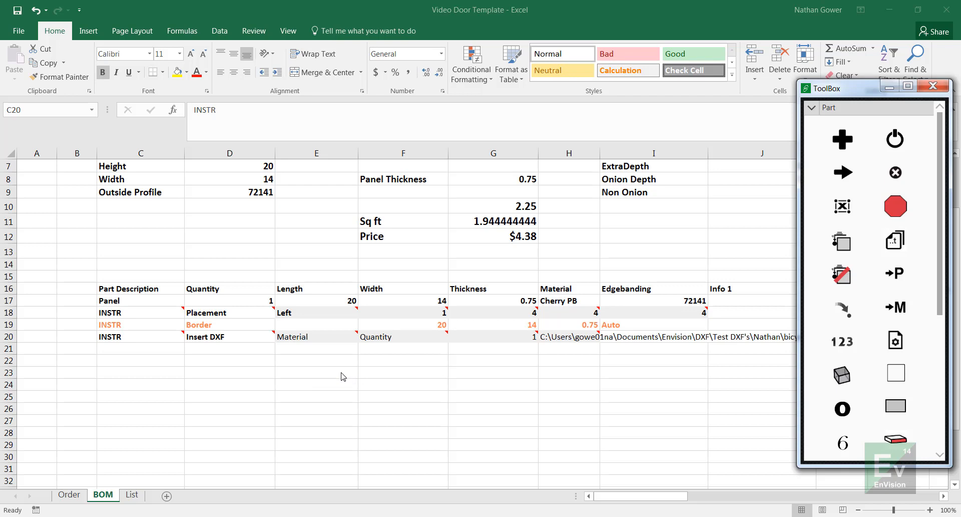
Step: Link the Insert DXF material in E20 to the panel material with =H17 and set the quantity in F20 to 1
click(318, 337)
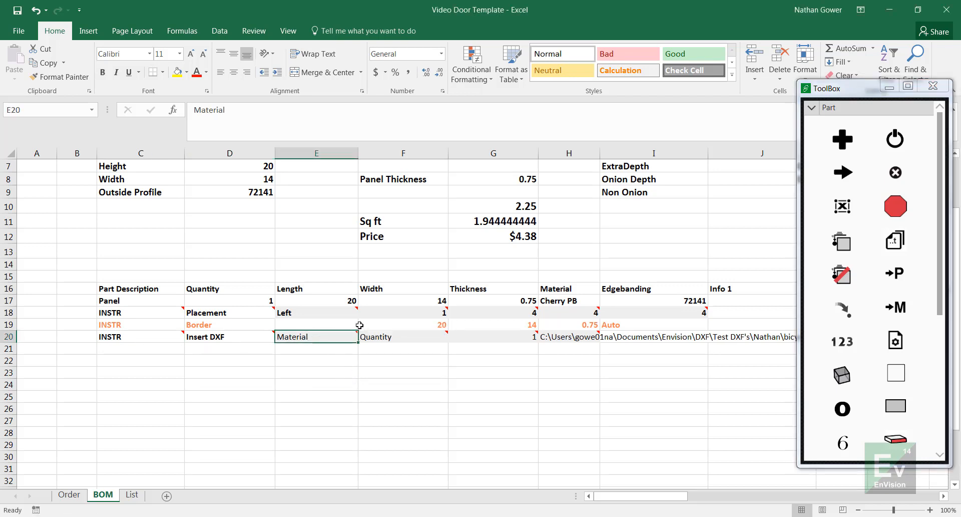
text(=)
click(565, 301)
key(Return)
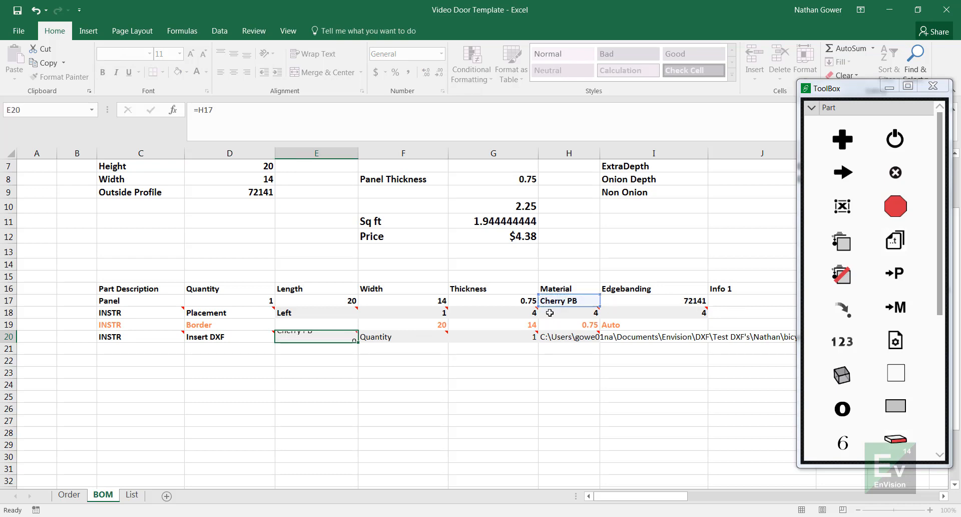
click(425, 337)
text(1)
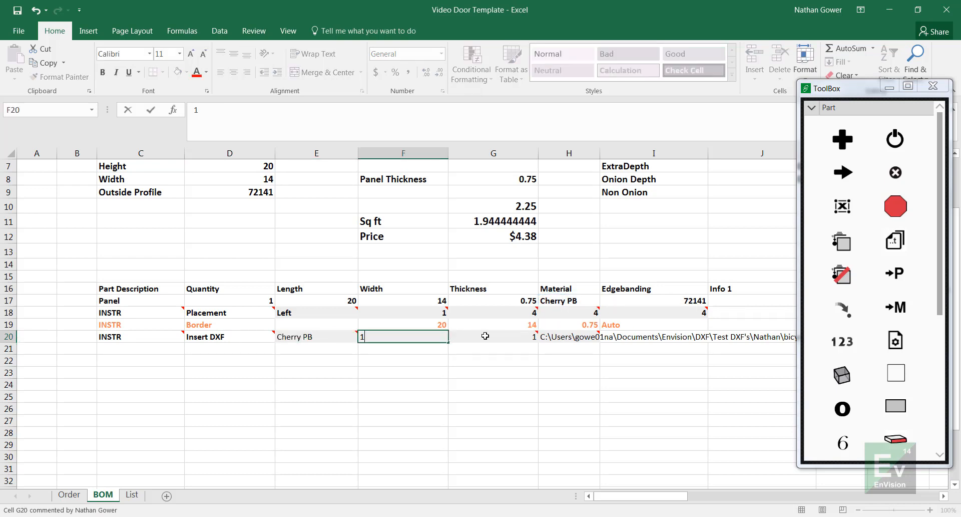
Step: Examine the allowed values for G20 of the Insert DXF instruction, and leave the cell as it is
click(495, 337)
click(544, 337)
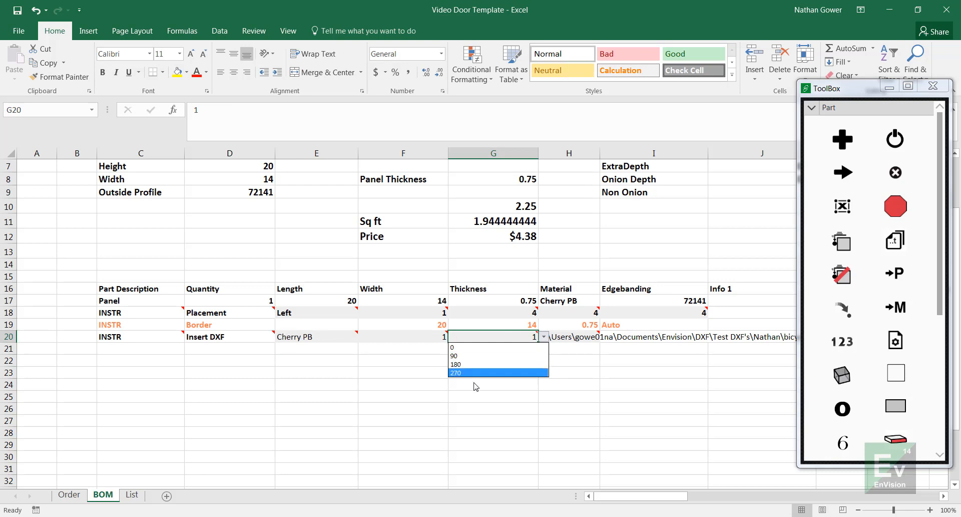
click(483, 396)
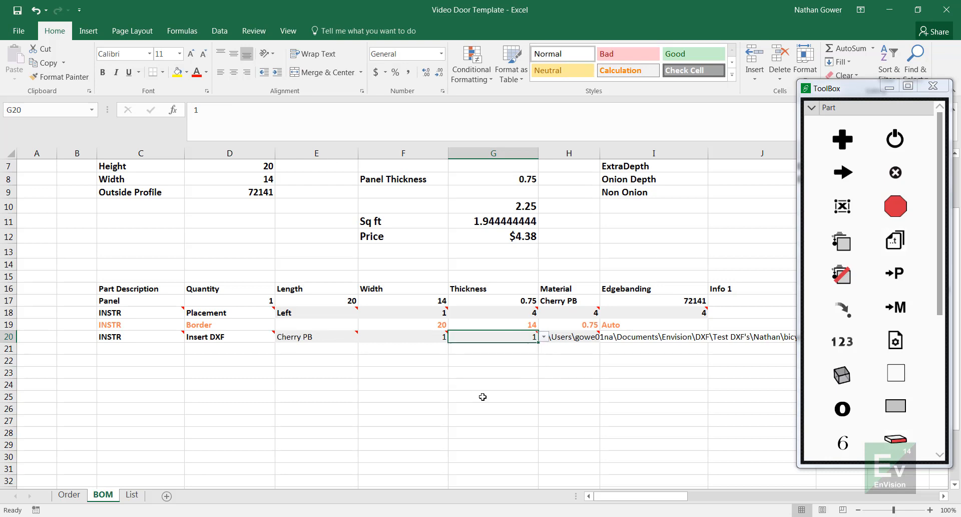
click(423, 411)
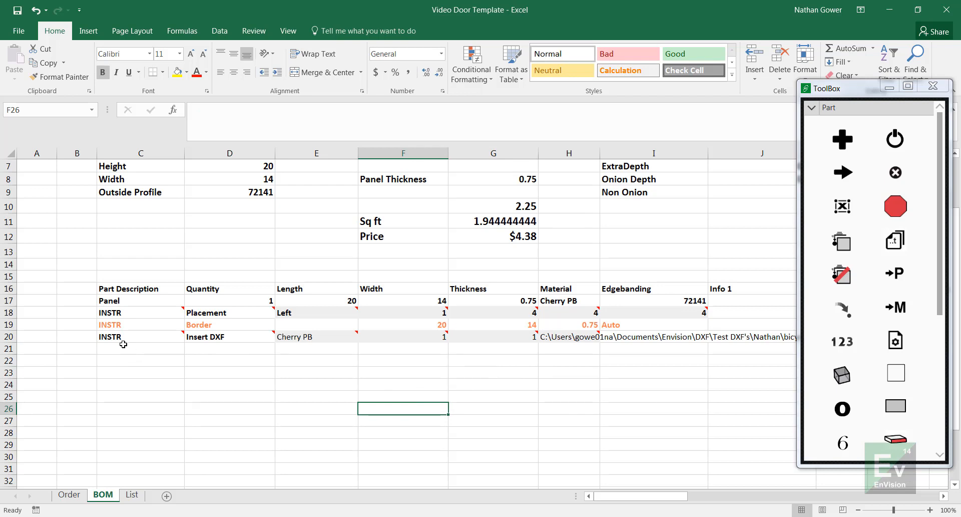
Step: Delete the Border instruction in row 19 of the BOM sheet
click(9, 336)
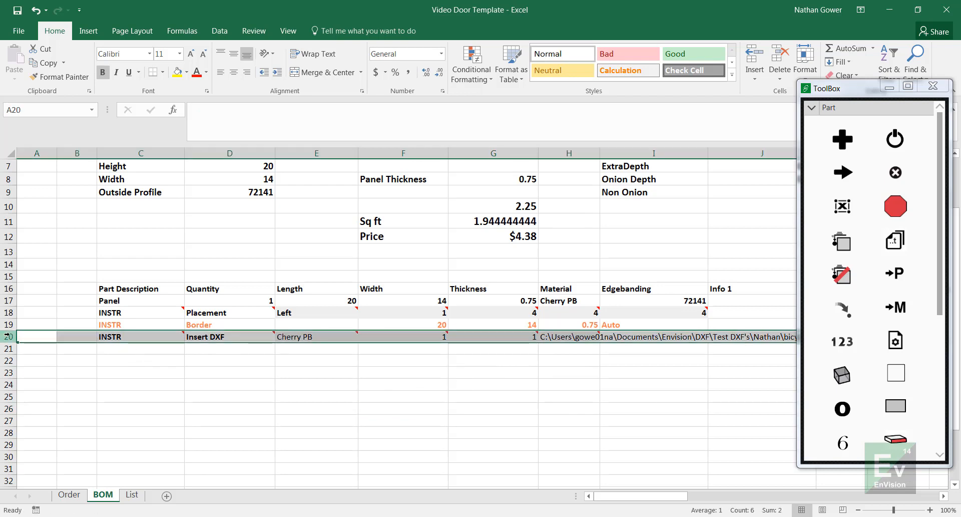
click(9, 325)
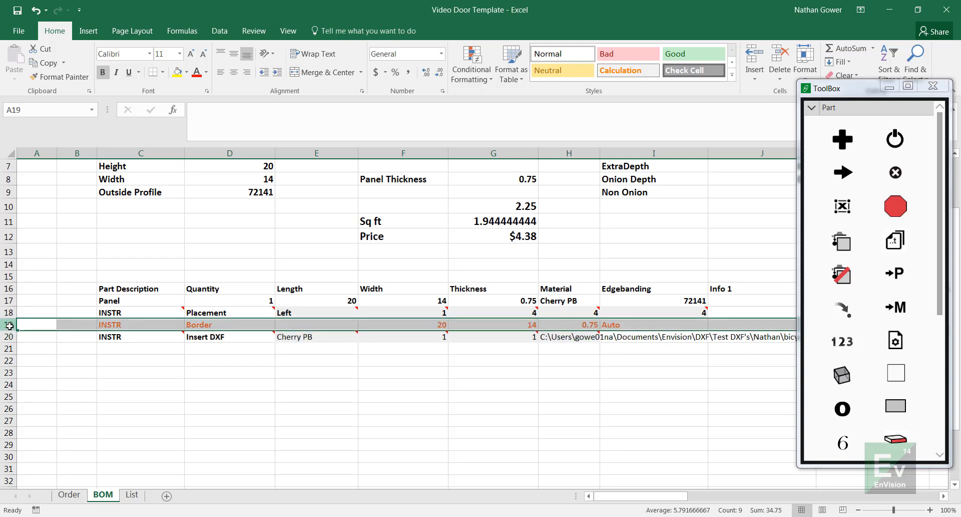
right_click(9, 326)
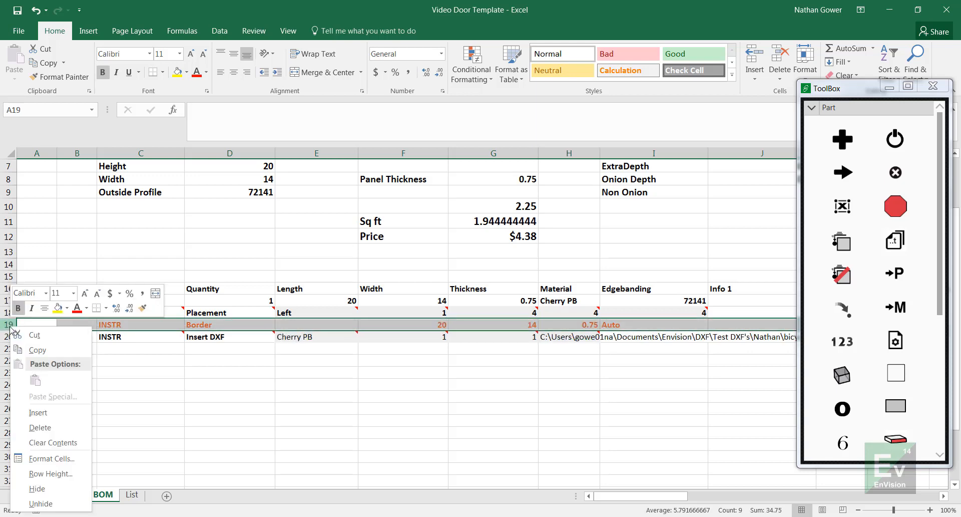
click(51, 428)
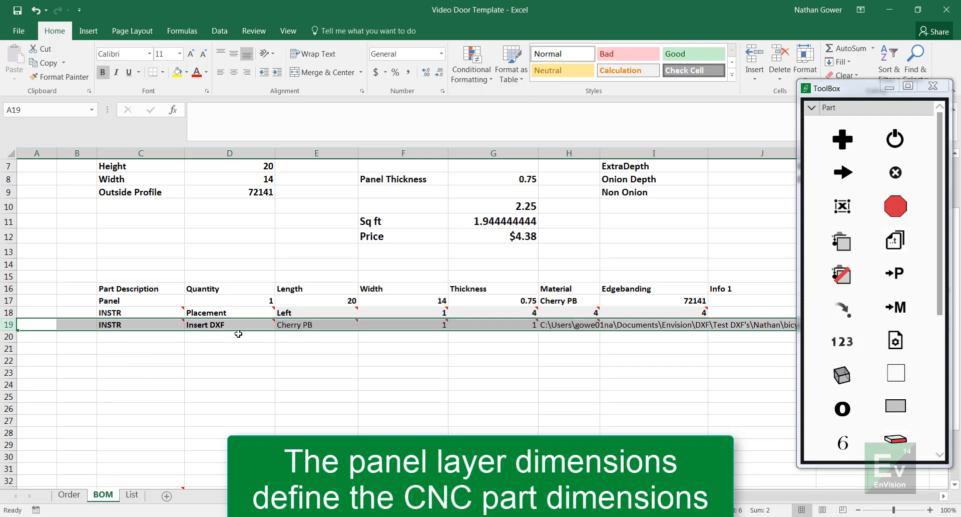
Step: Switch to DraftSight to examine the panel outline around the bicycle, and clear the current selection
mouse_move(473, 516)
click(473, 473)
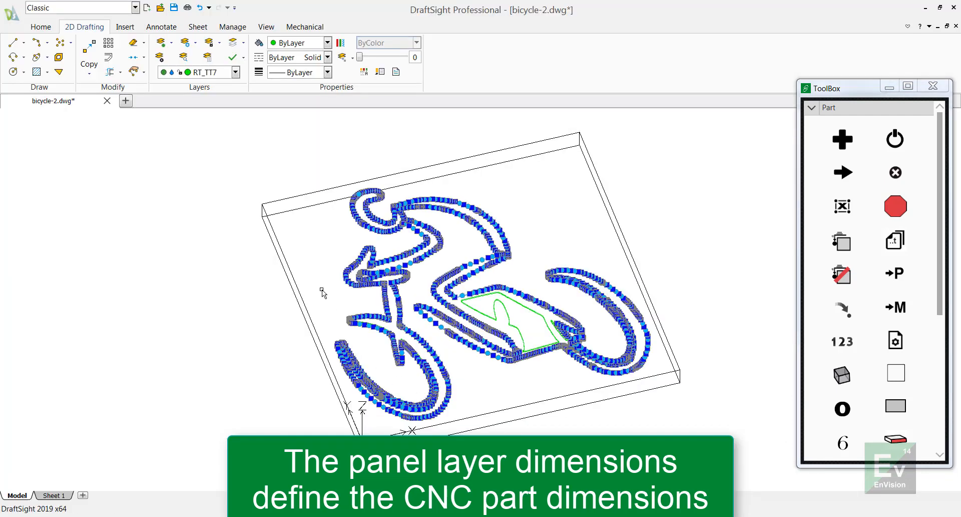
click(306, 283)
key(Escape)
key(Escape)
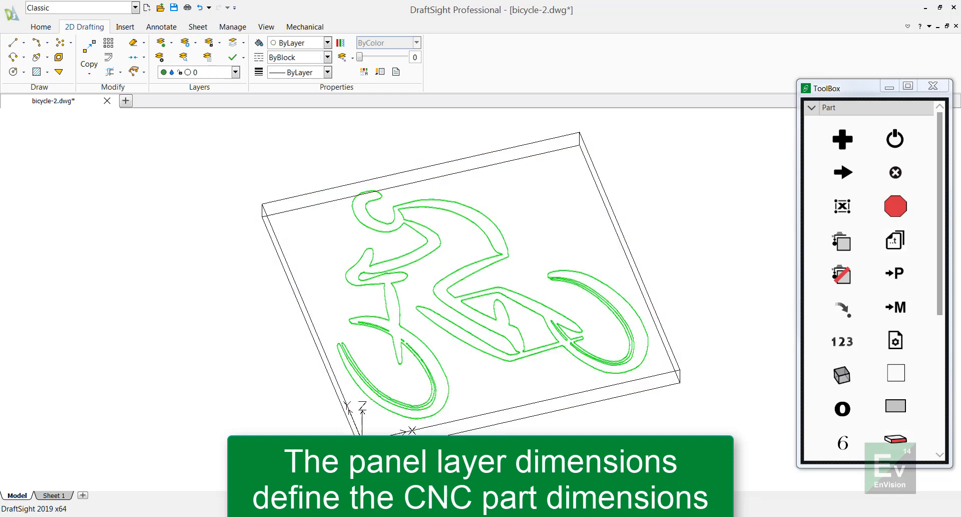
key(alt+Tab)
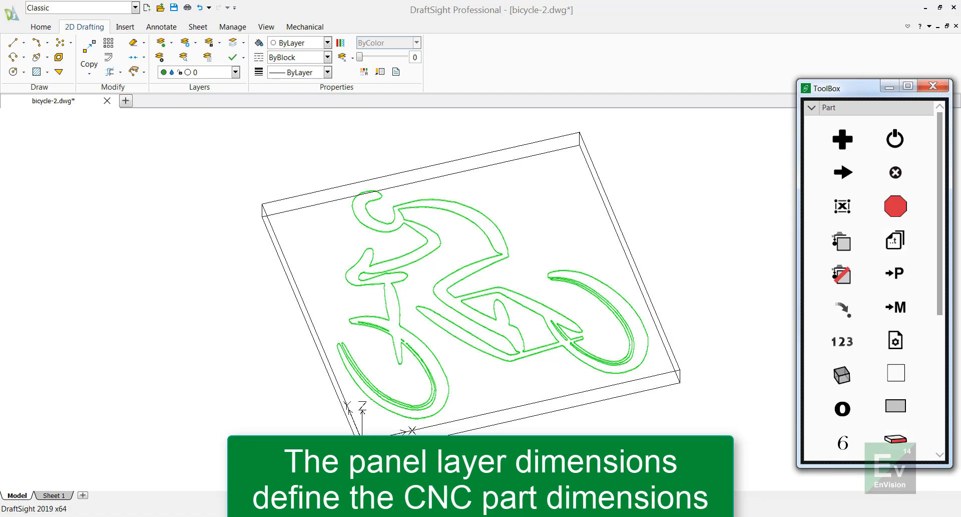
Step: Close the EnVision ToolBox and the Video Door Template workbook in Excel
click(933, 88)
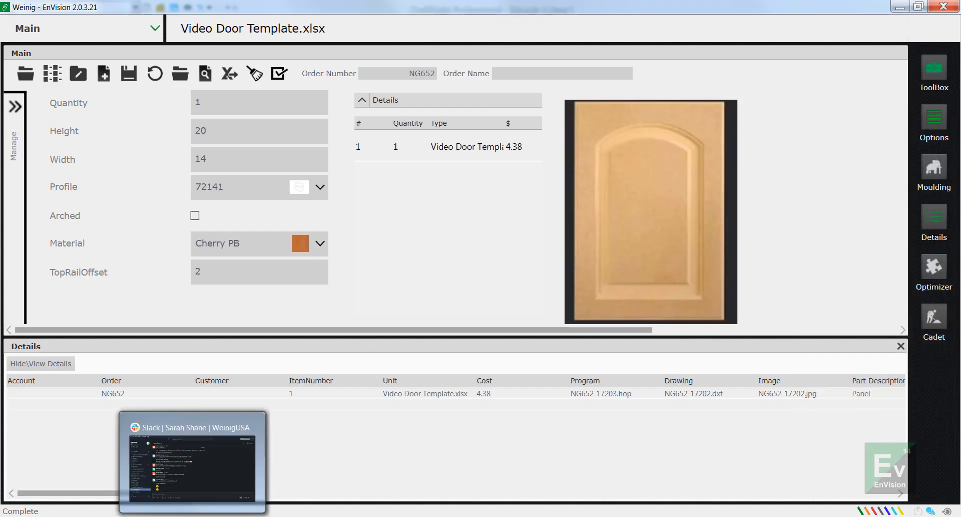
click(163, 516)
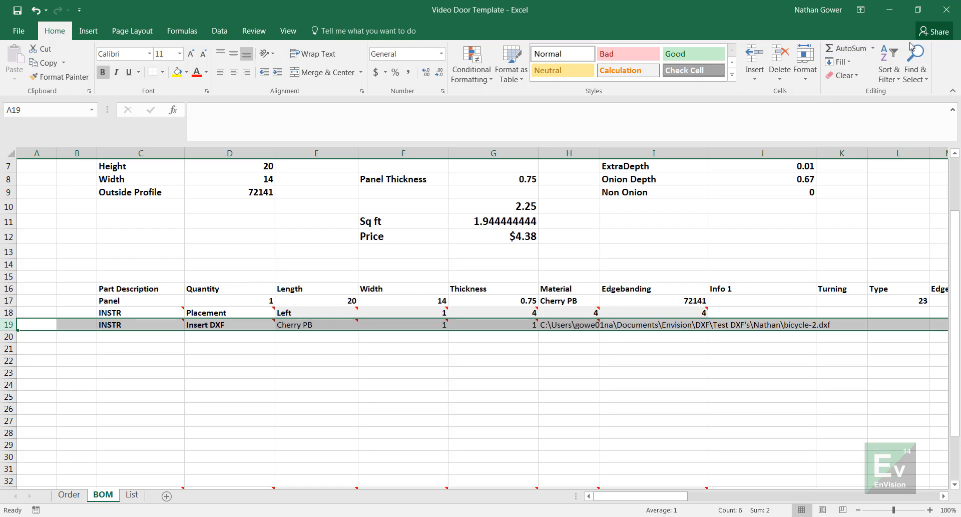
click(946, 10)
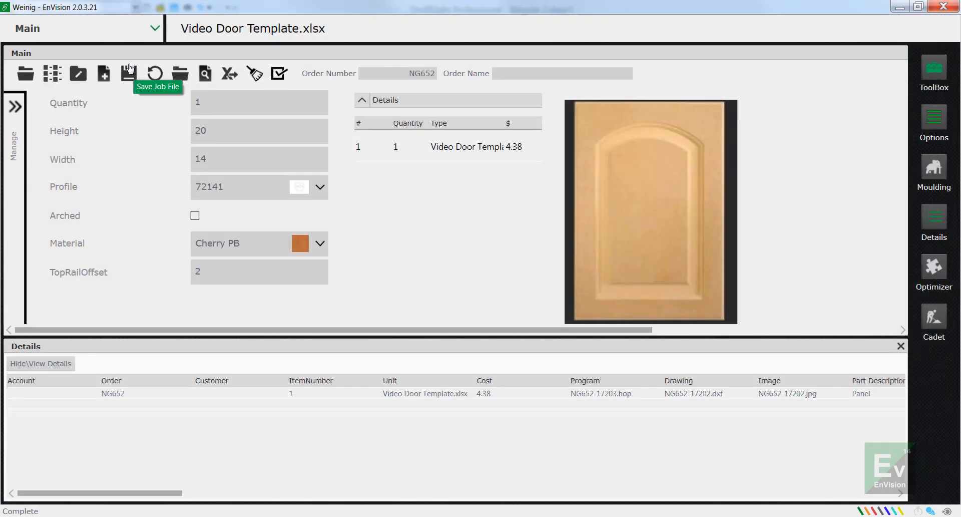
Step: Clear the order list in EnVision, reopen the Video Door Template, and add it to the list
click(154, 73)
click(26, 75)
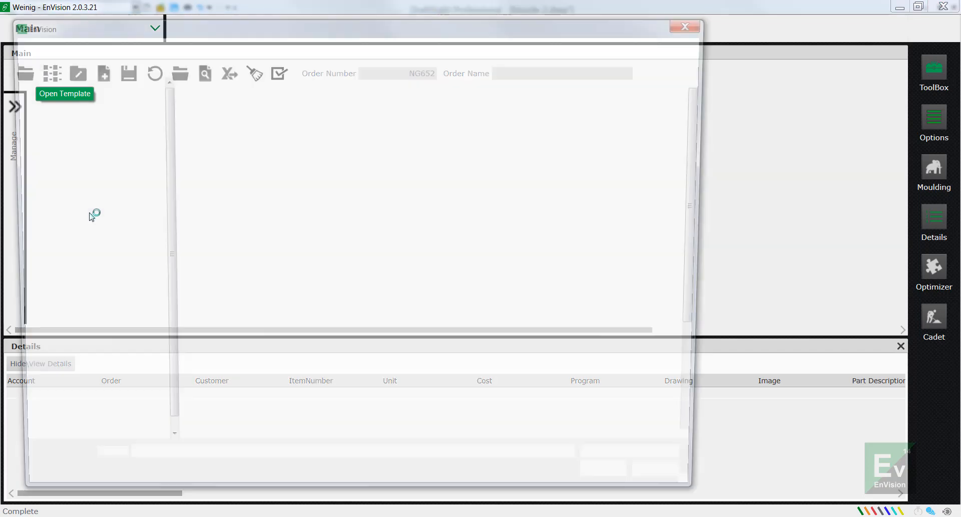
scroll(265, 421, down, 4)
click(274, 434)
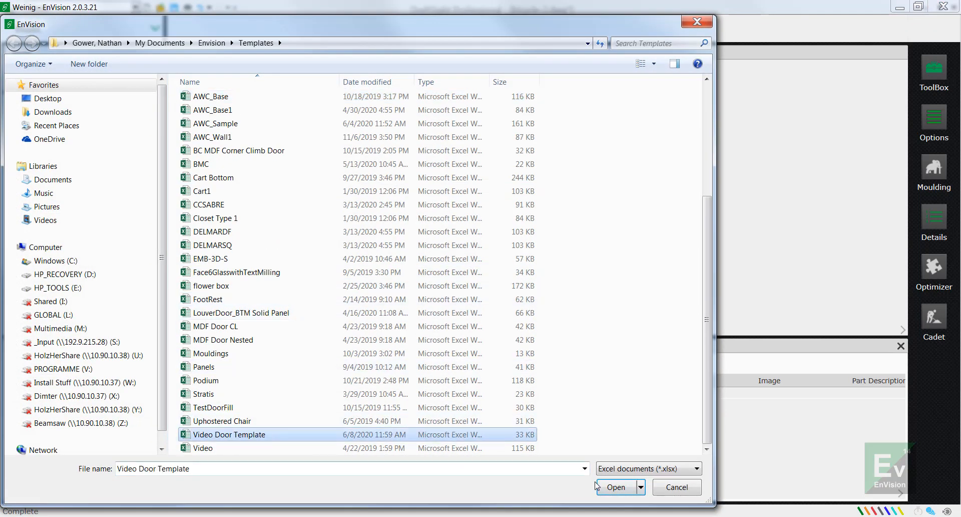
click(609, 487)
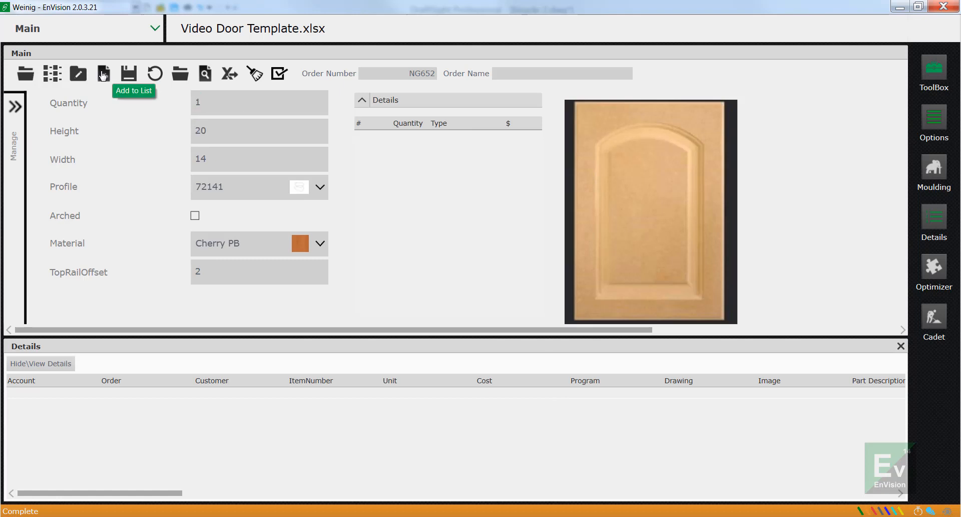
click(260, 277)
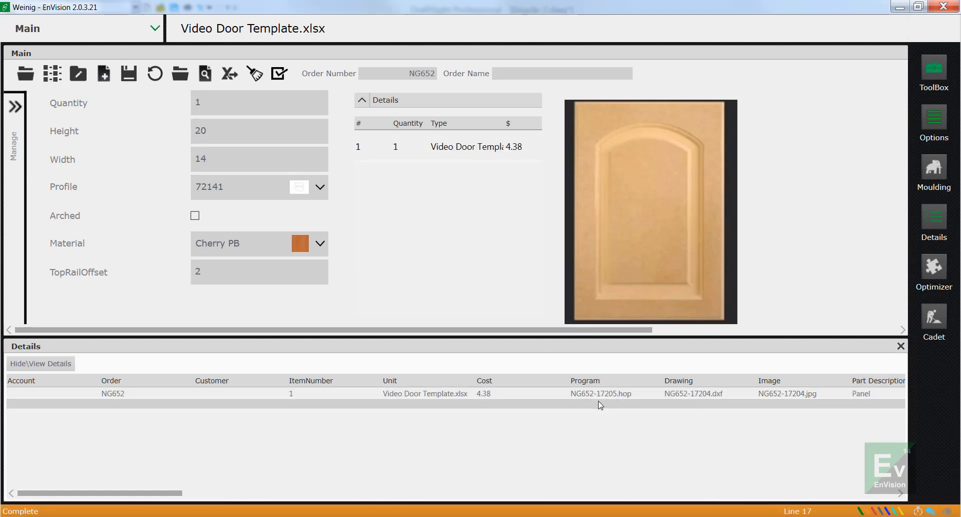
Step: Switch to HOPS and open the current order's newly generated 17205 hop program
click(263, 516)
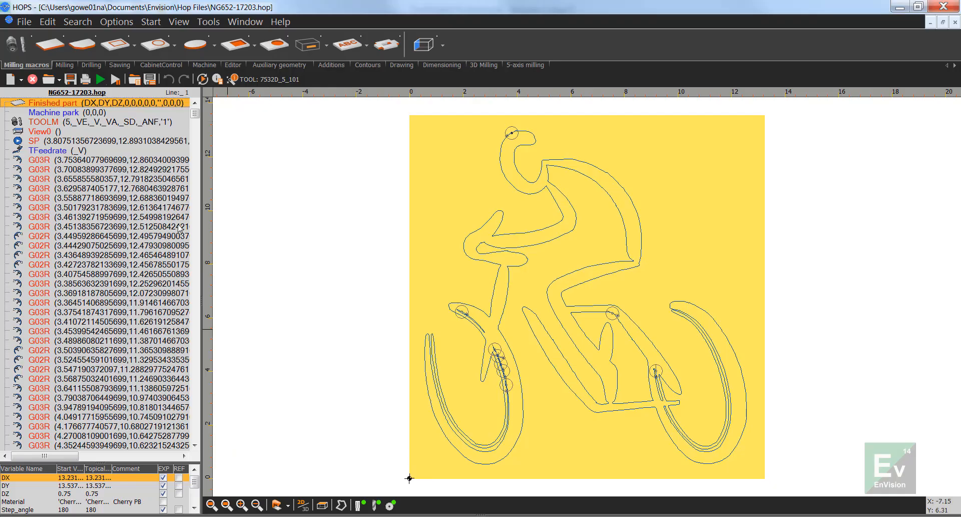
click(48, 78)
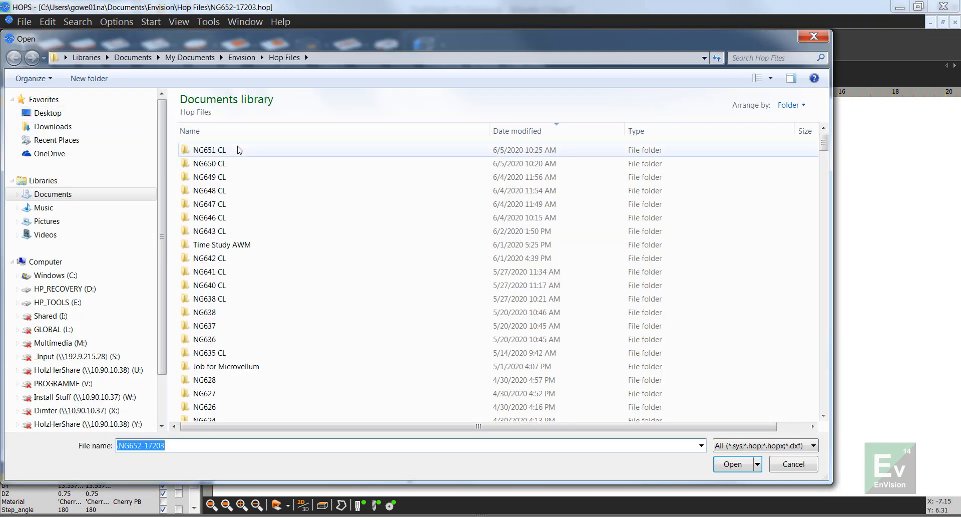
scroll(242, 190, down, 13)
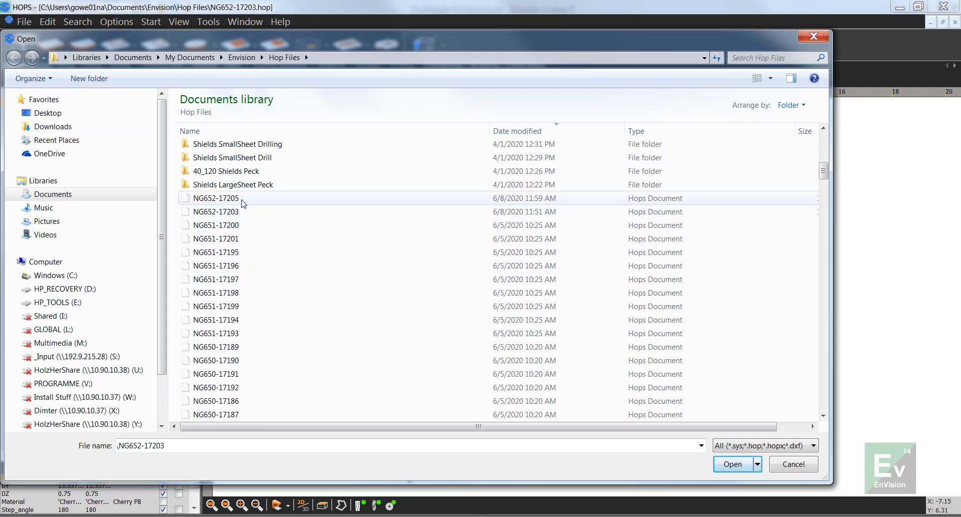
click(242, 199)
click(732, 464)
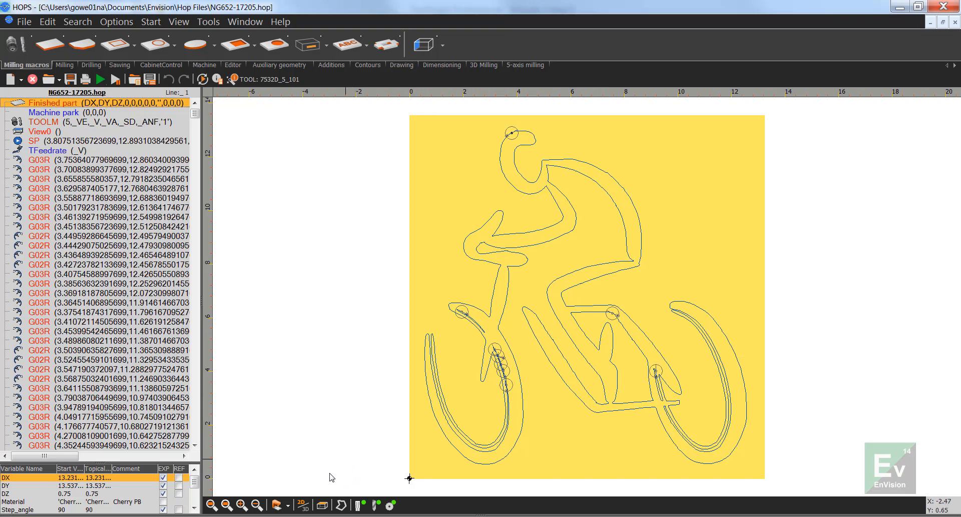
Step: Show the bicycle program in 3D and highlight its TOOLM line to examine the toolpaths and tools
click(303, 505)
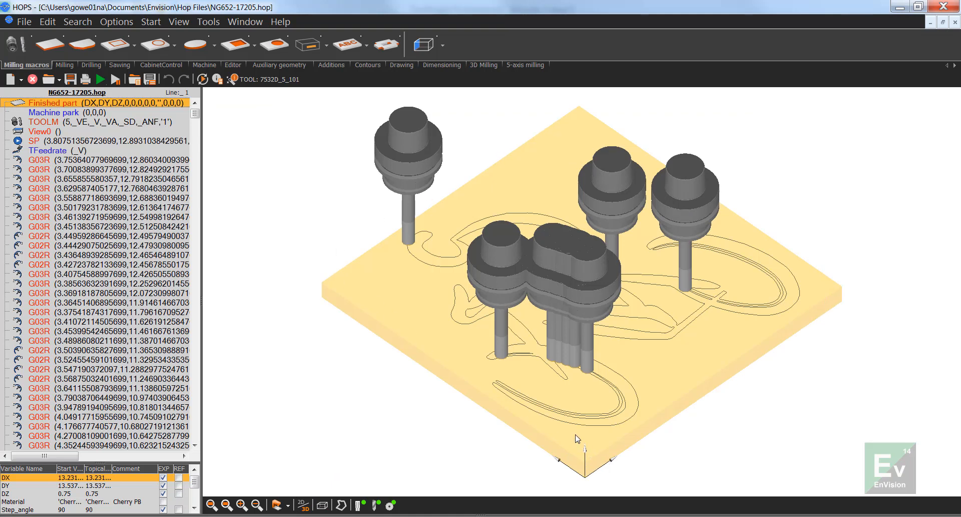
key(Down)
key(Down)
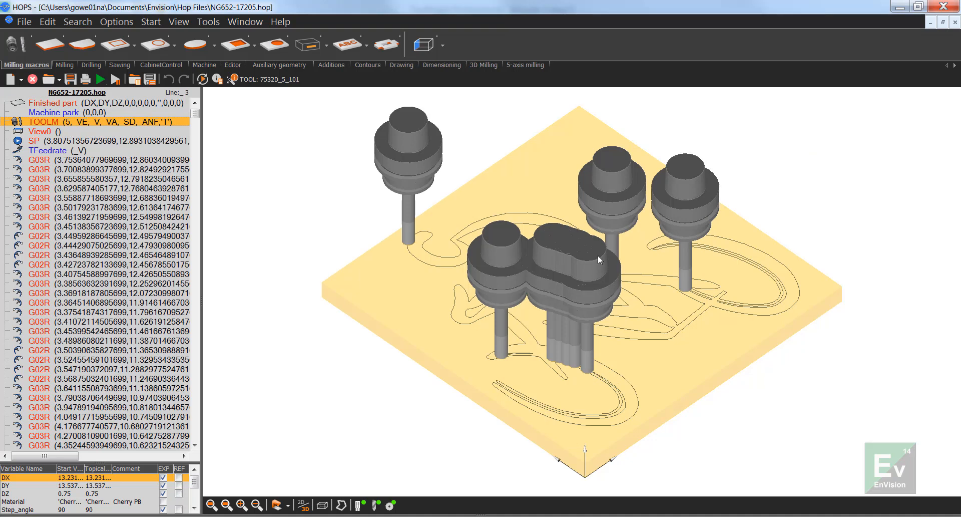
Step: Return to EnVision, try to open the panel's entry in the details list, and dismiss the resulting dialog
mouse_move(323, 511)
click(303, 468)
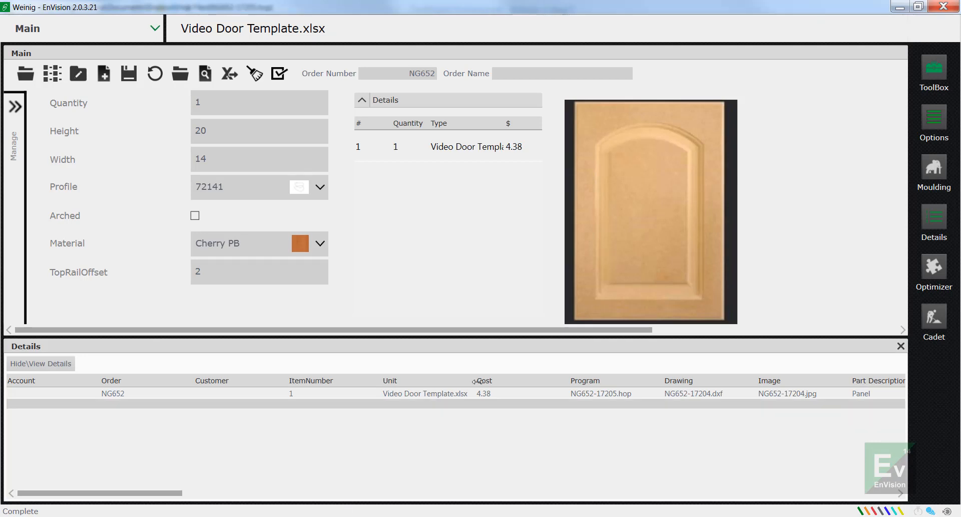
double_click(614, 398)
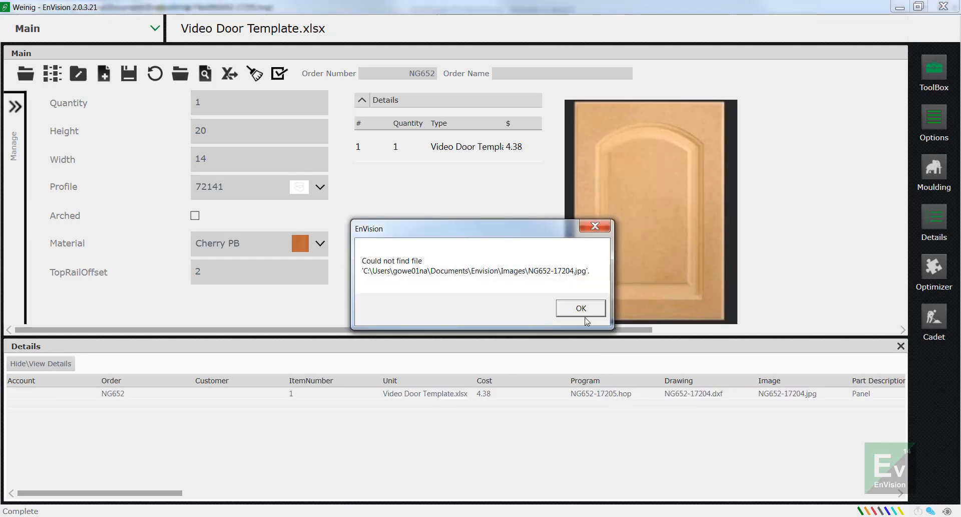
click(584, 315)
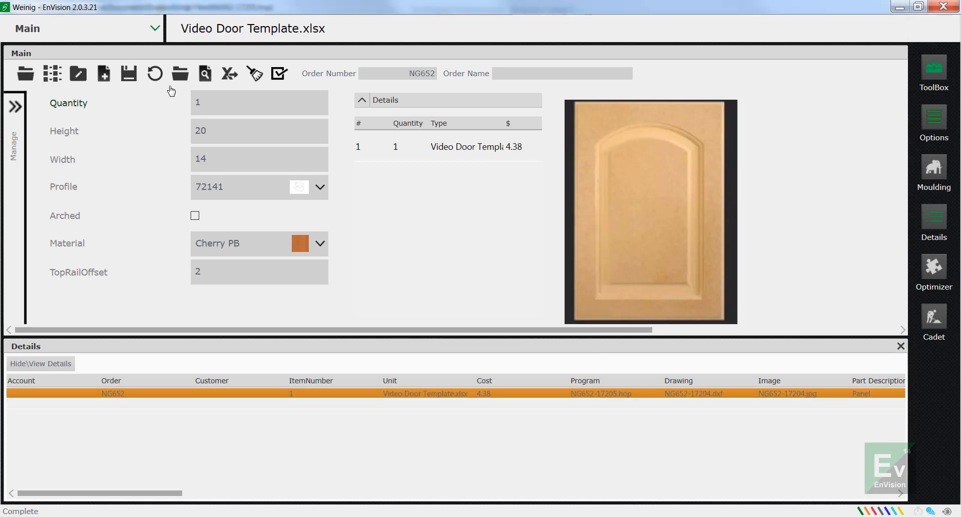